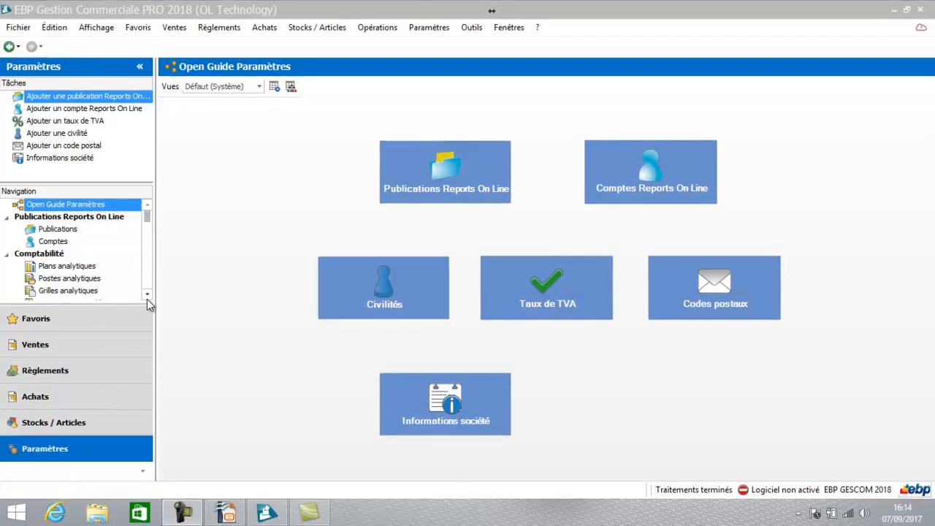
Open the list of shipping charges (Frais de port) and create a new record in a maximized window.
left_click_drag(147, 296, 147, 297)
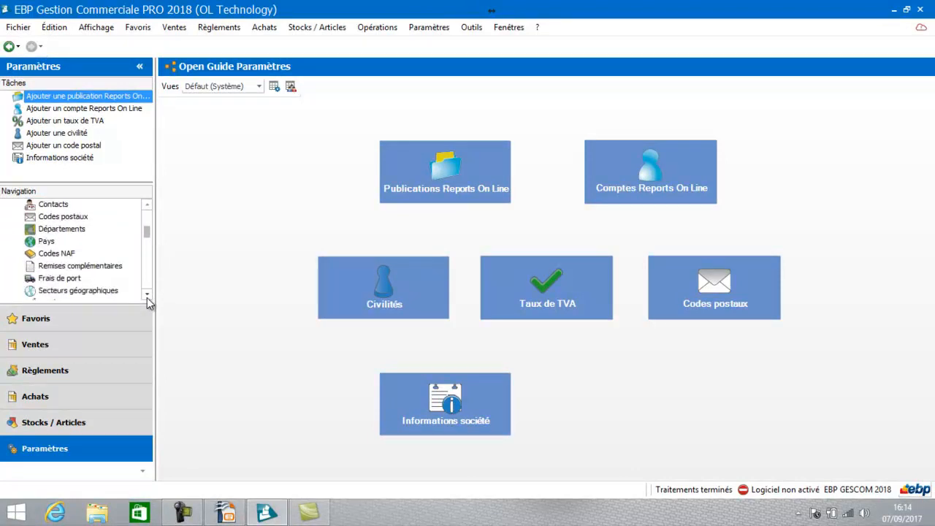
left_click(55, 281)
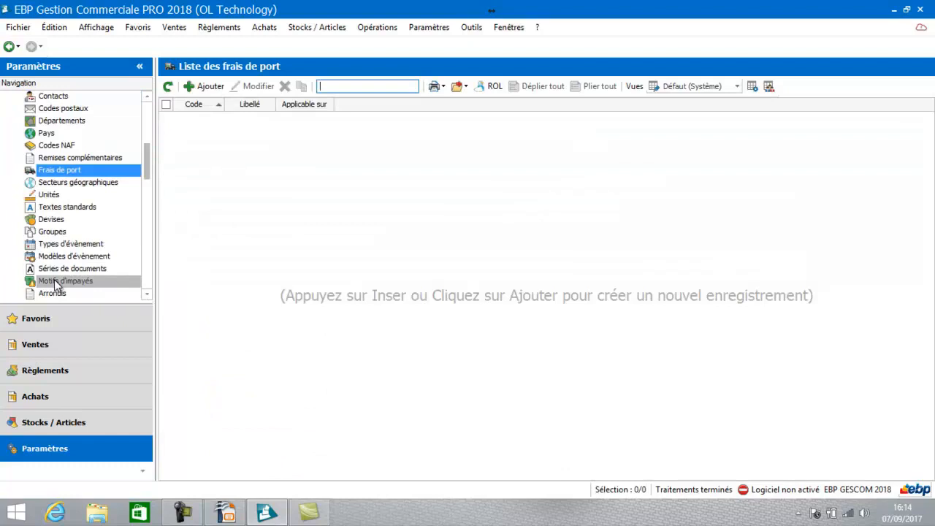
left_click(210, 87)
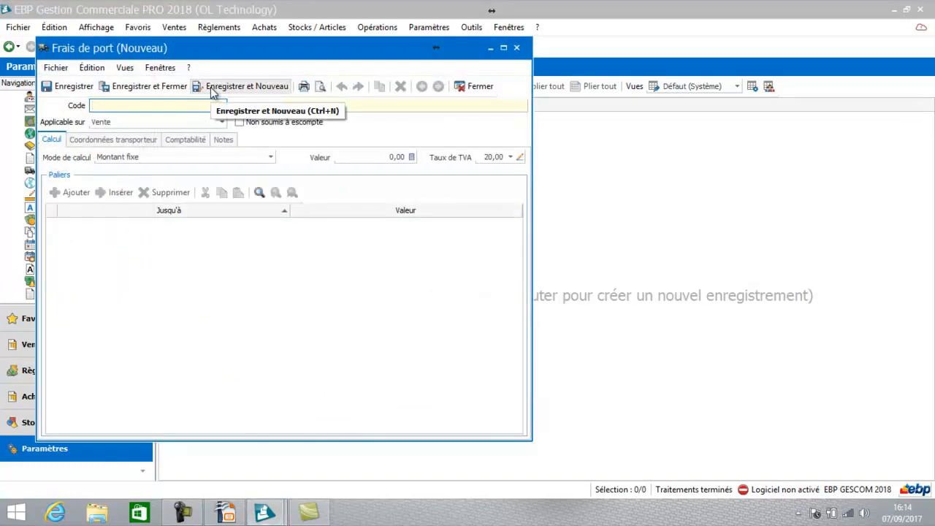
left_click(504, 49)
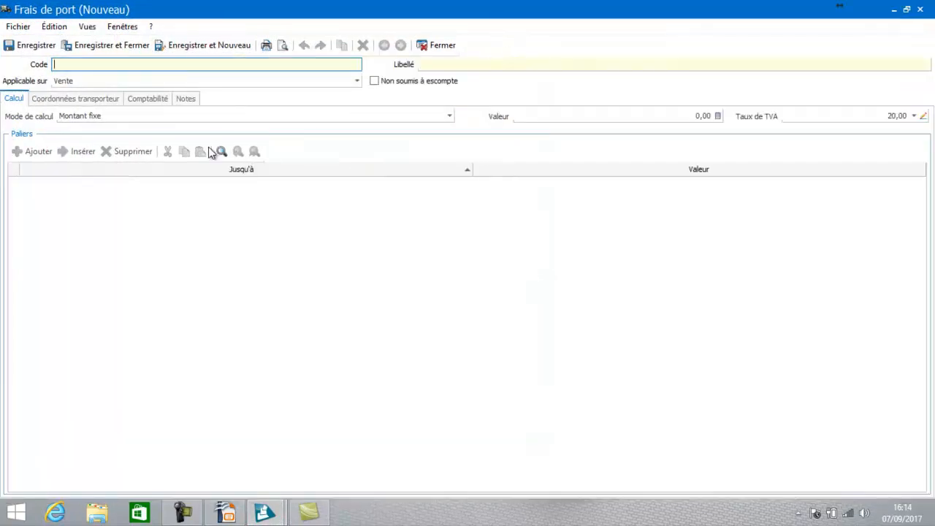
Make the shipping charge applicable to Vente et Achat, with code COL and label COLISSIMO.
left_click(356, 81)
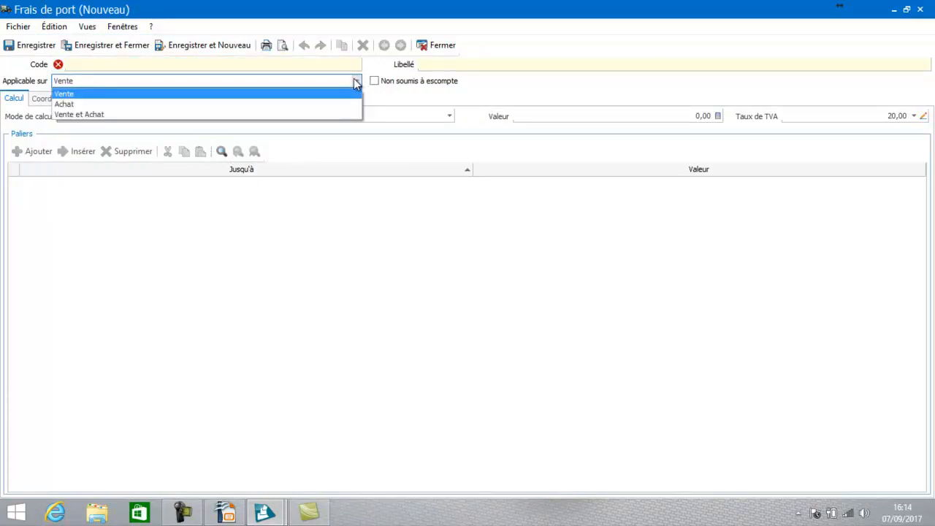
left_click(319, 114)
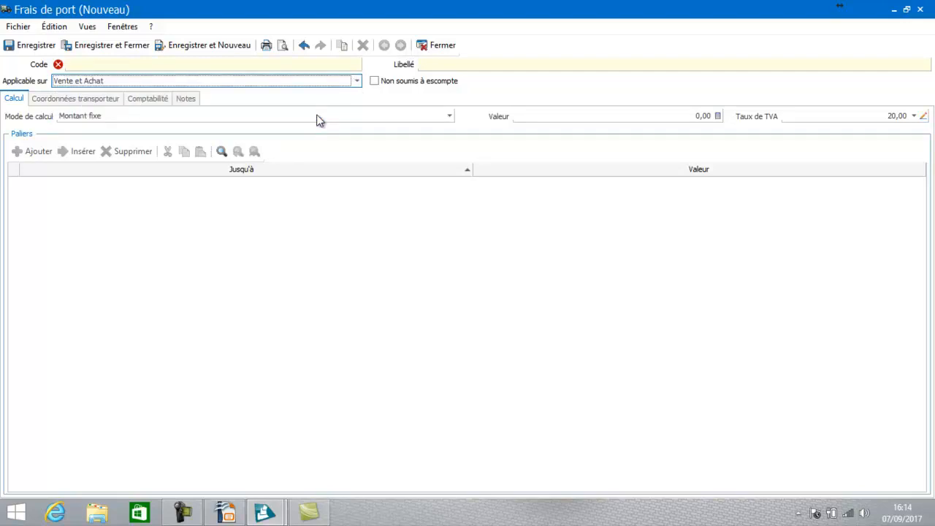
left_click(235, 64)
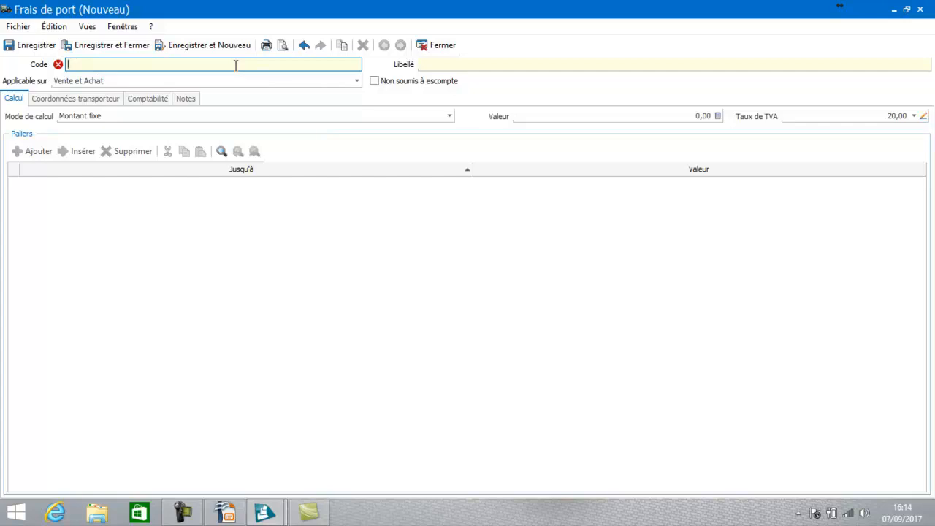
type("COL")
left_click(436, 65)
type("COLI")
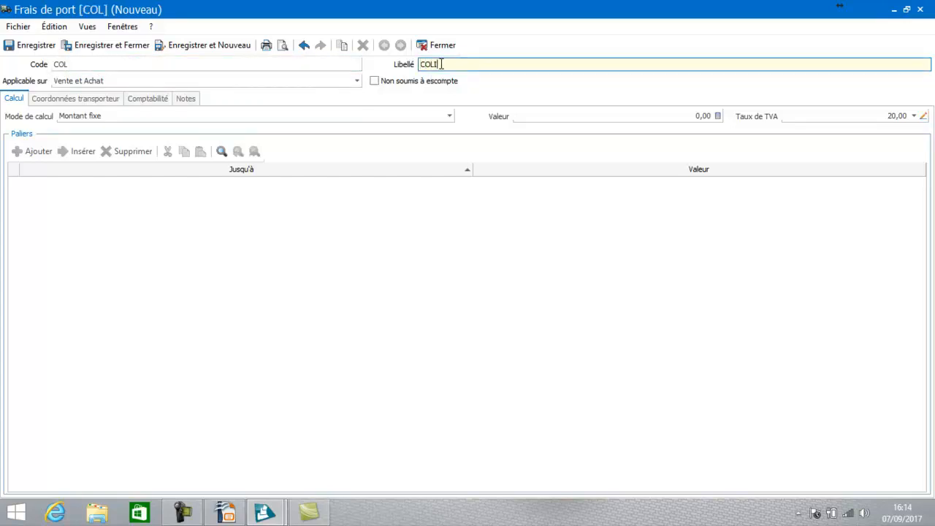
type("SSIMO")
Review the carrier details, then show all VAT rates and examine the accounting accounts for the France territory.
left_click(101, 100)
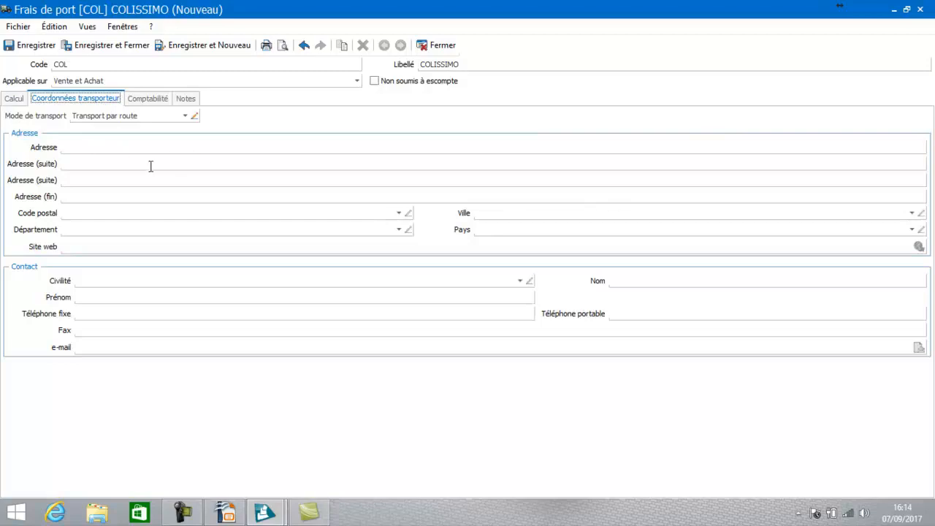
left_click(153, 102)
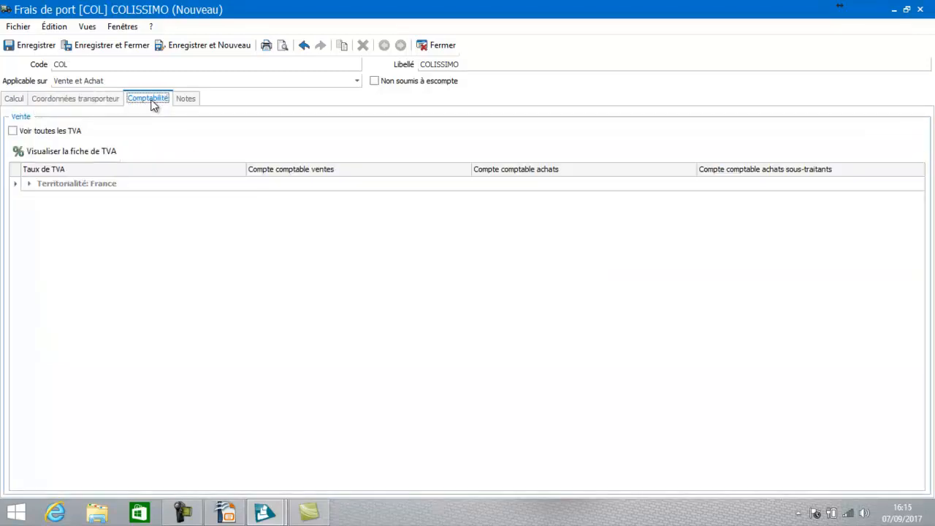
left_click(13, 131)
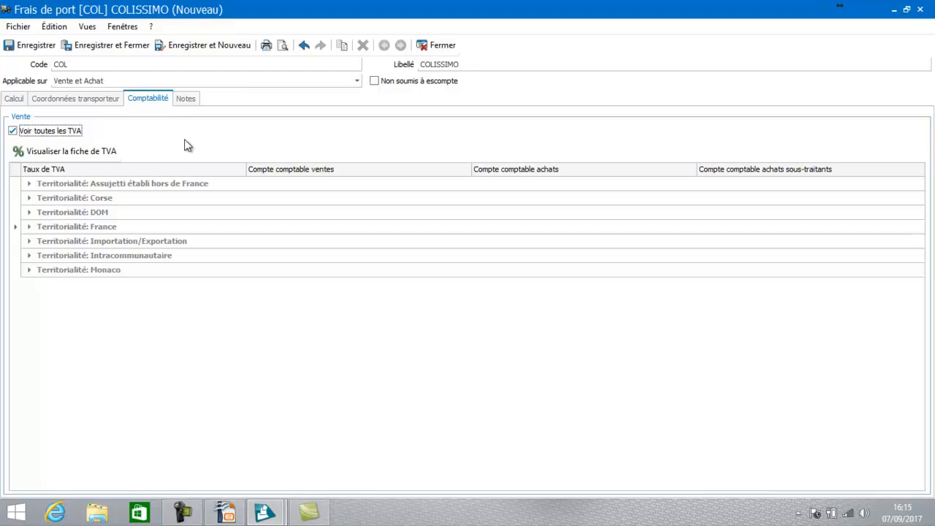
left_click(38, 228)
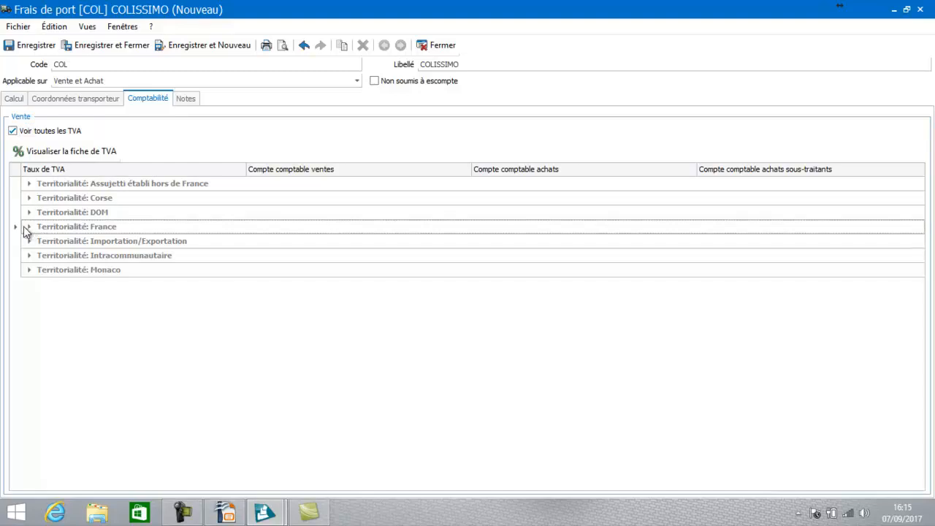
left_click(30, 228)
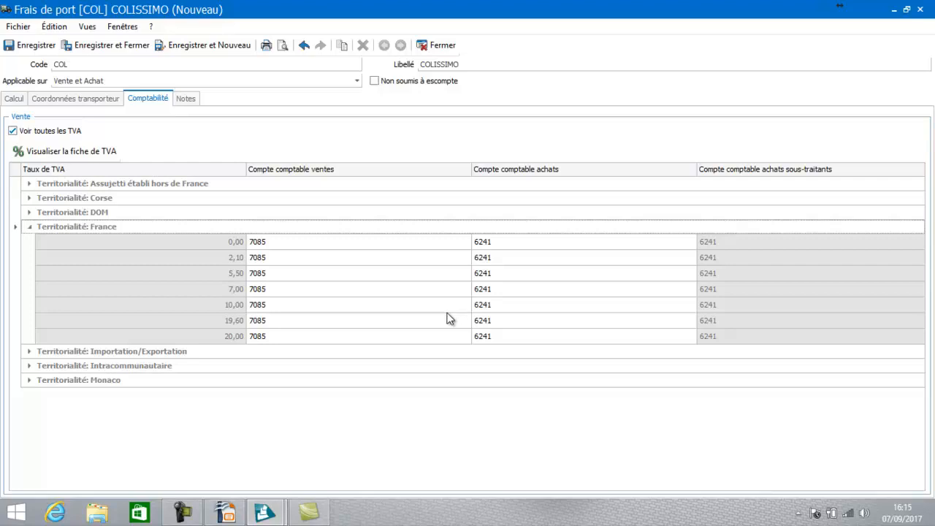
Set the COLISSIMO charge's calculation mode to Palier sur Montant HT facturé.
left_click(14, 100)
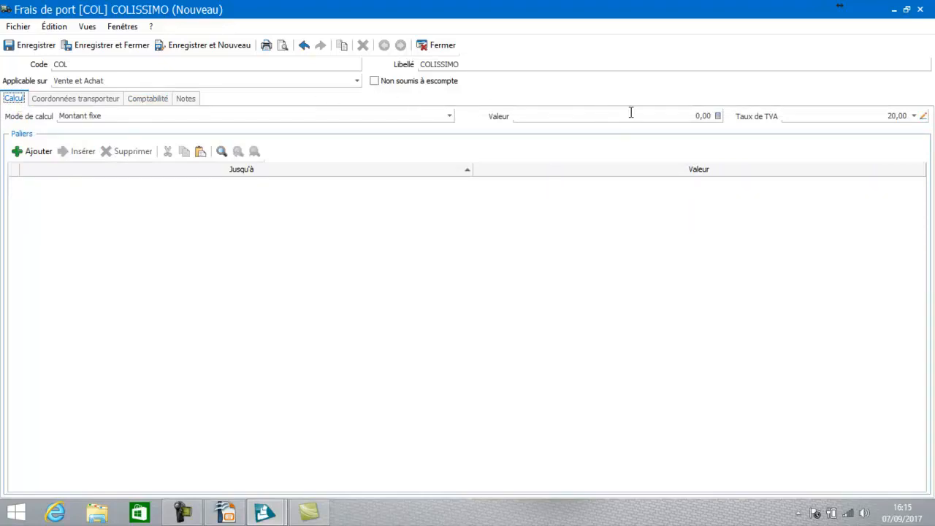
left_click(656, 114)
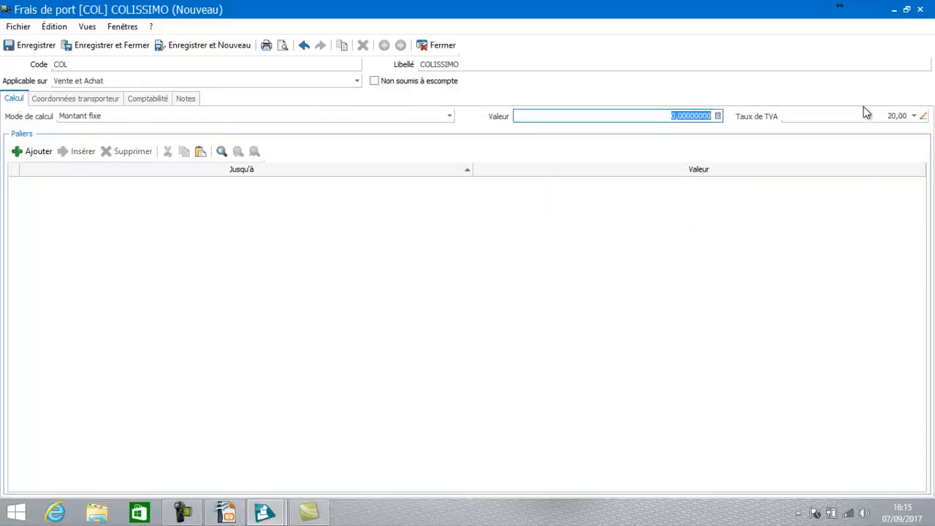
left_click(29, 154)
left_click(98, 117)
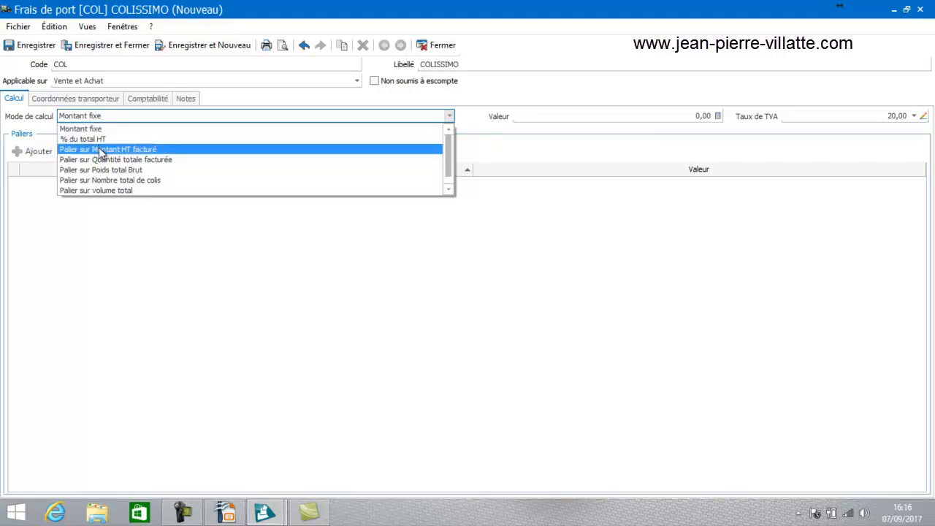
left_click(101, 150)
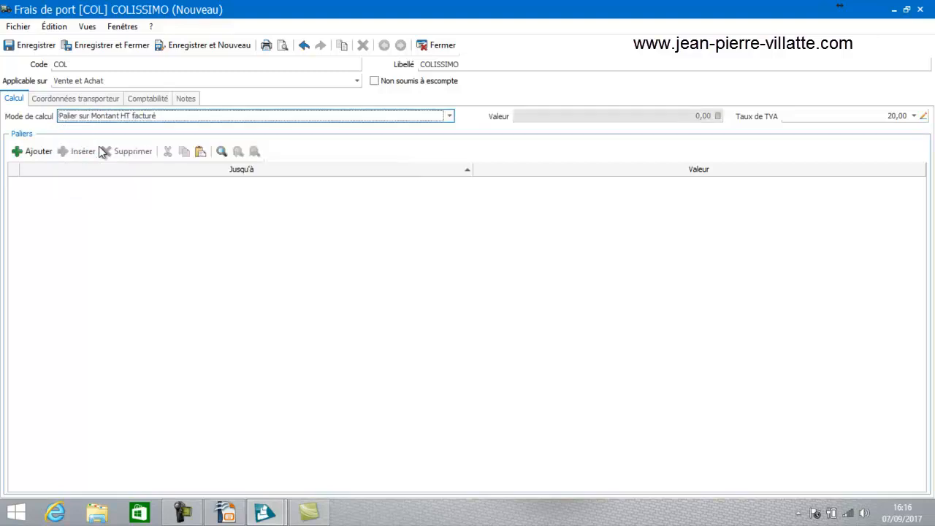
Add a tier up to 100 with a value of 5,90, followed by a tier for amounts over 100.
left_click(35, 151)
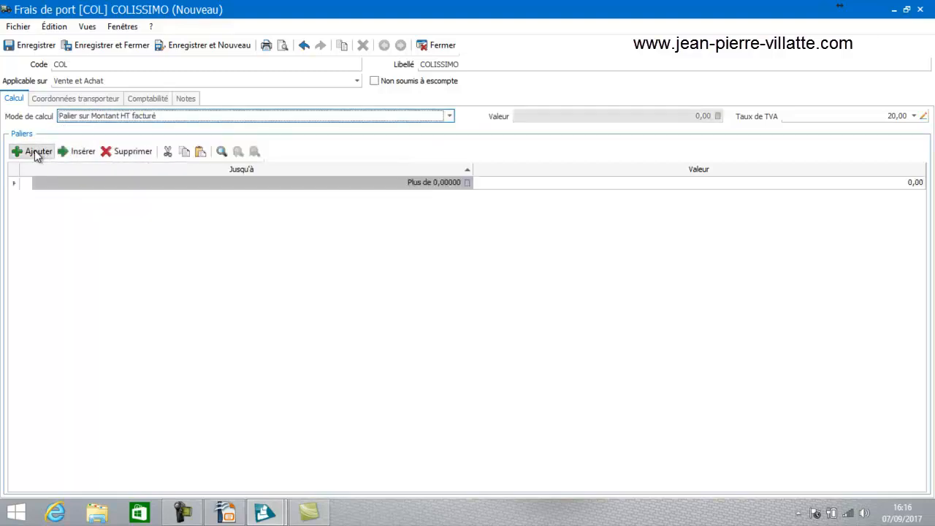
left_click(428, 185)
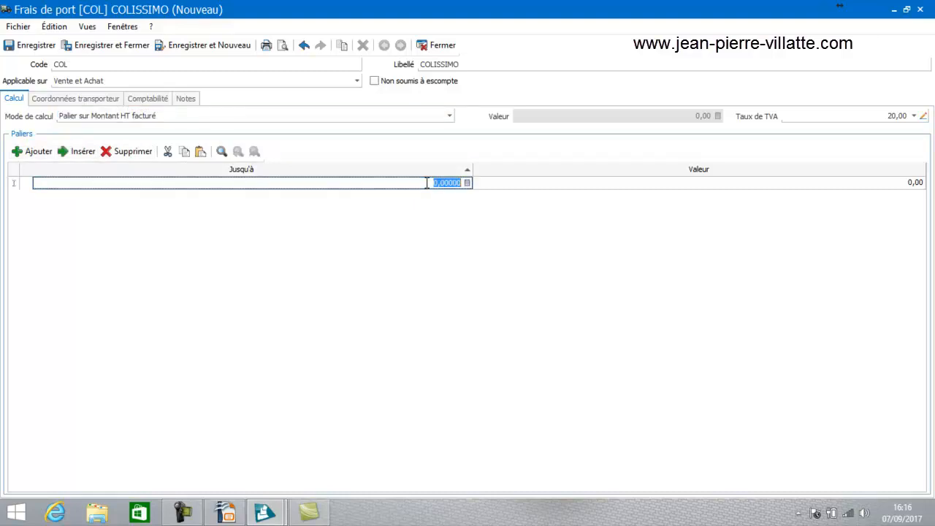
type("100")
key("Tab")
left_click(751, 186)
type("5,90")
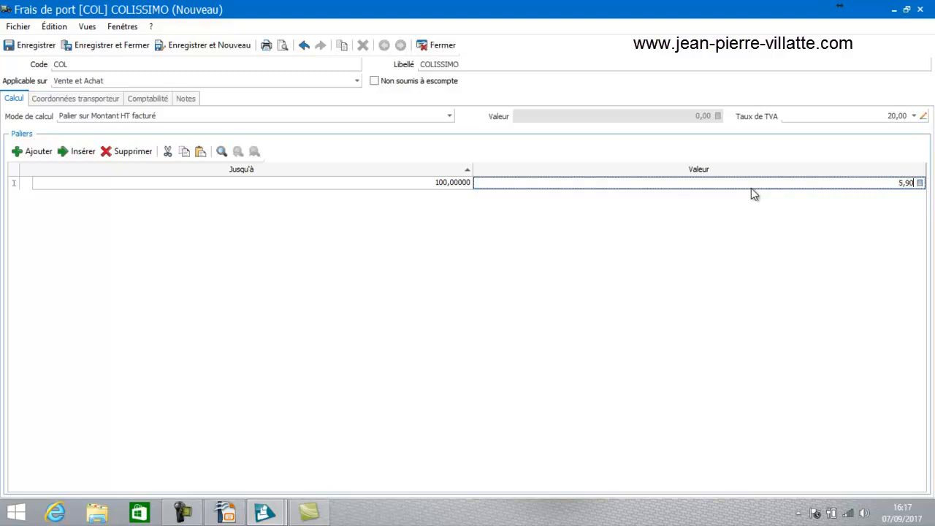
key("Return")
left_click(35, 152)
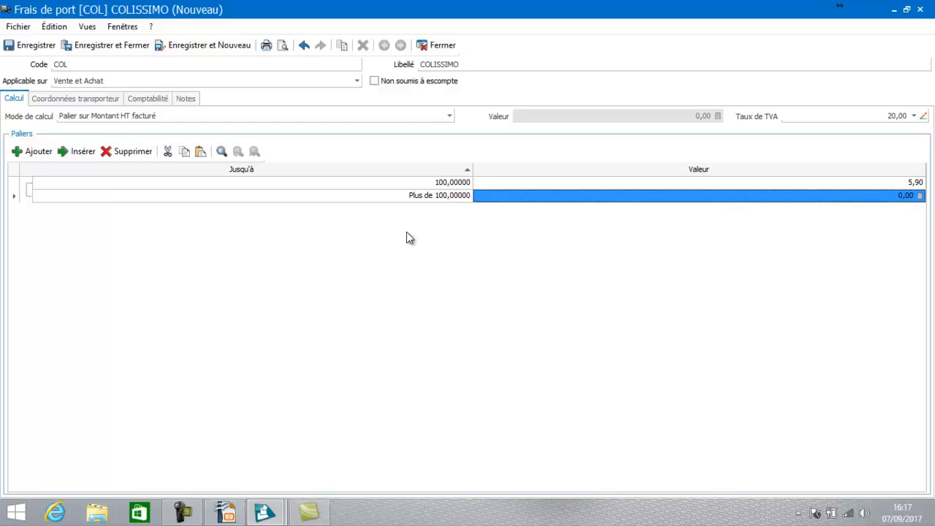
Save the COLISSIMO charge and start a new shipping charge applicable to Achat, checking the available calculation modes.
left_click(177, 49)
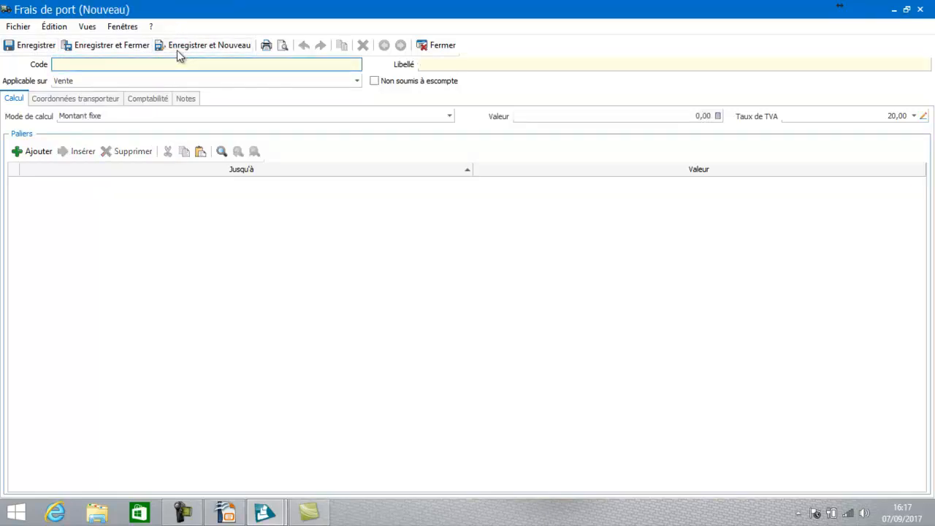
left_click(357, 81)
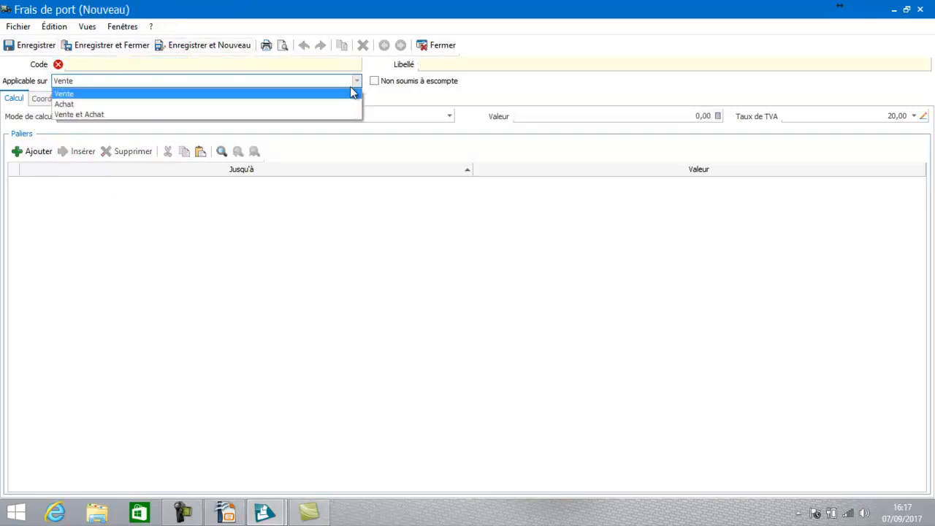
left_click(286, 107)
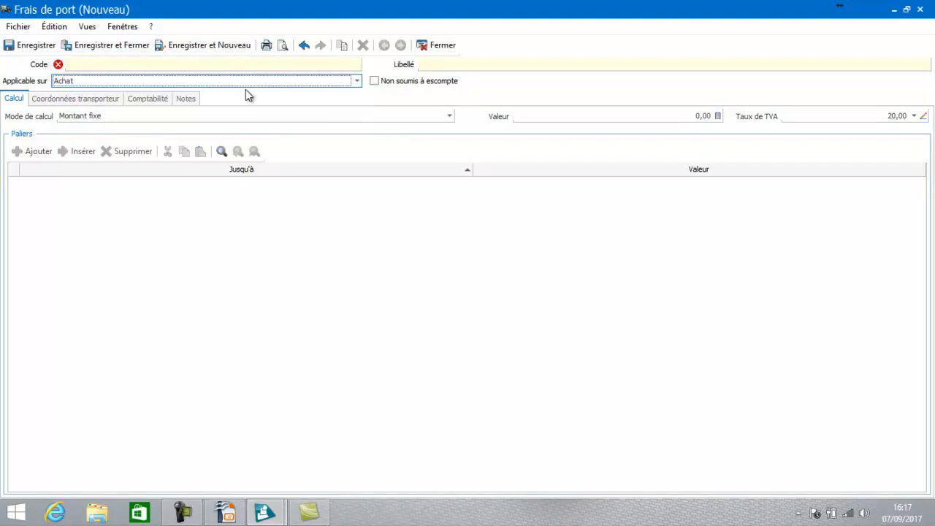
left_click(172, 64)
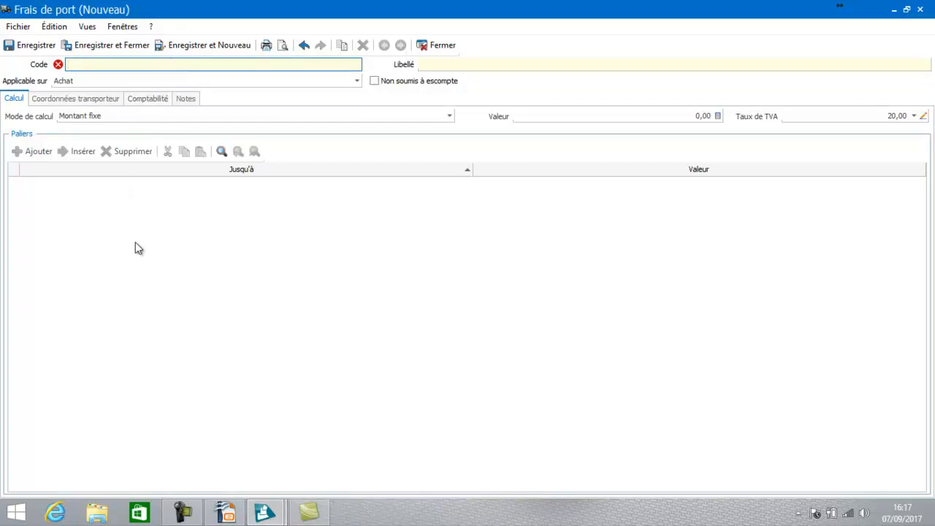
left_click(185, 118)
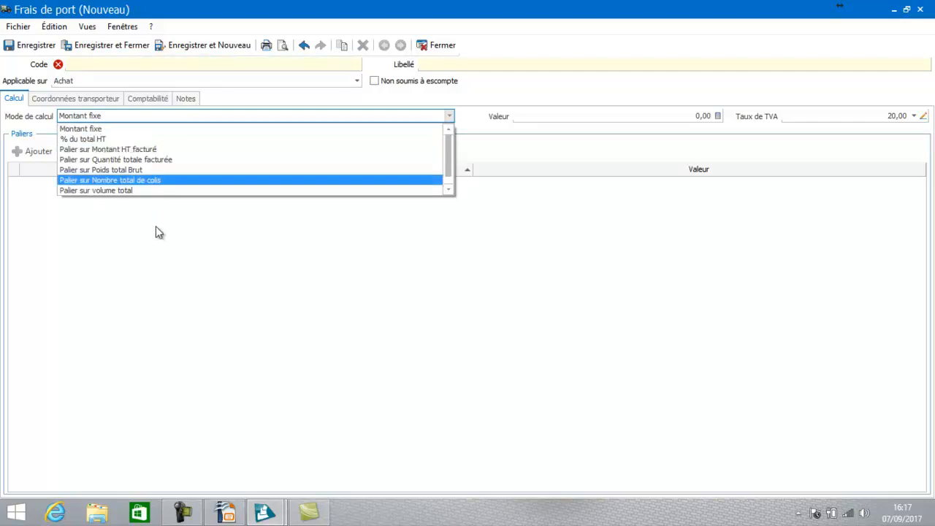
left_click(152, 264)
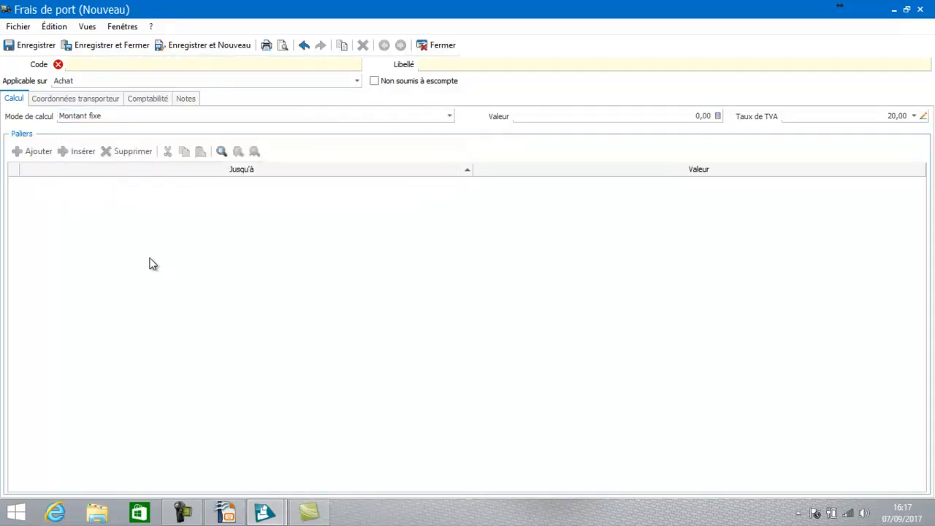